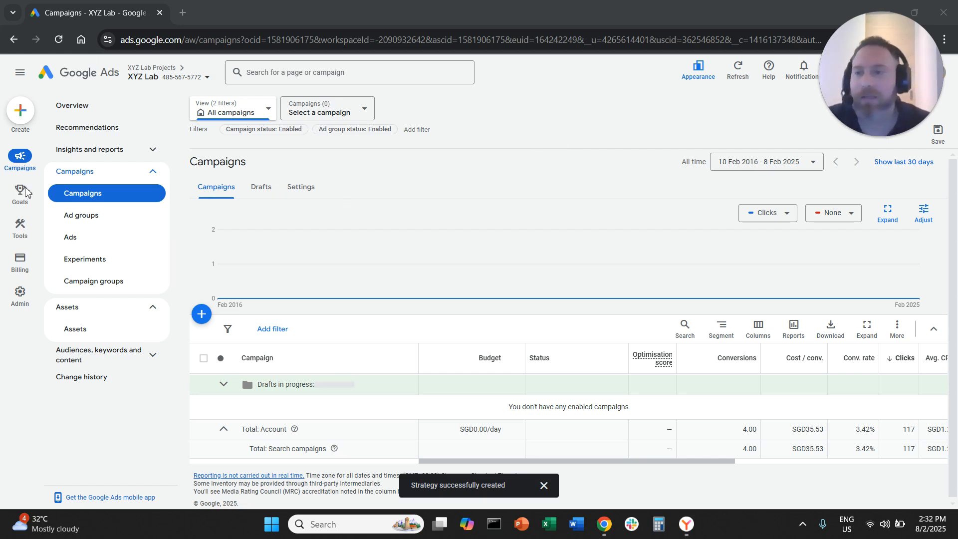
# Step: Start a new Maximise conversion value portfolio bid strategy from the Bid strategies page
pyautogui.moveTo(22, 230)
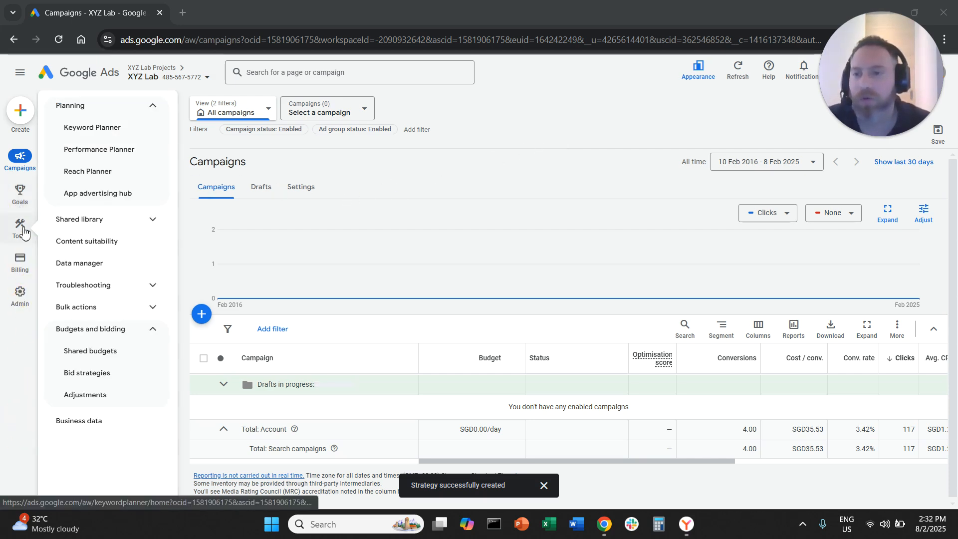
pyautogui.click(115, 374)
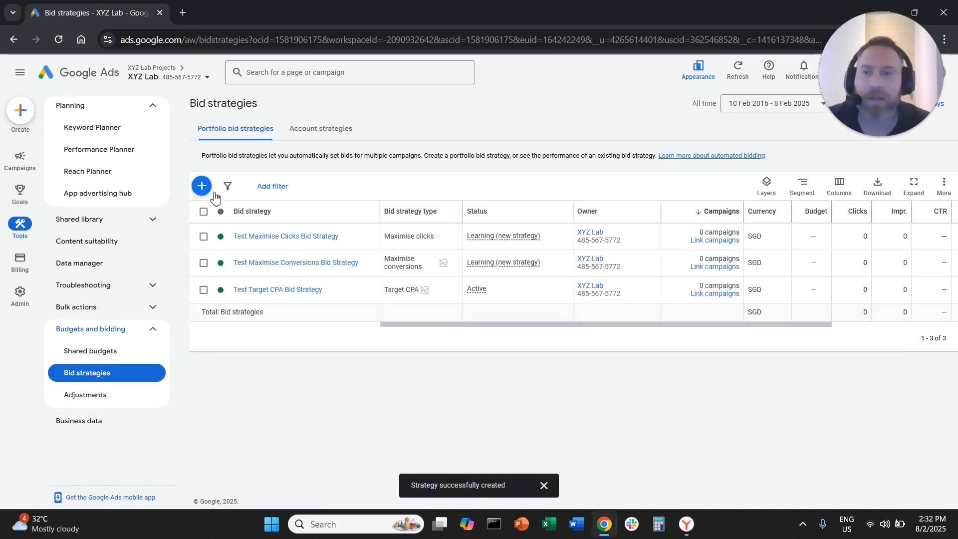
pyautogui.click(202, 187)
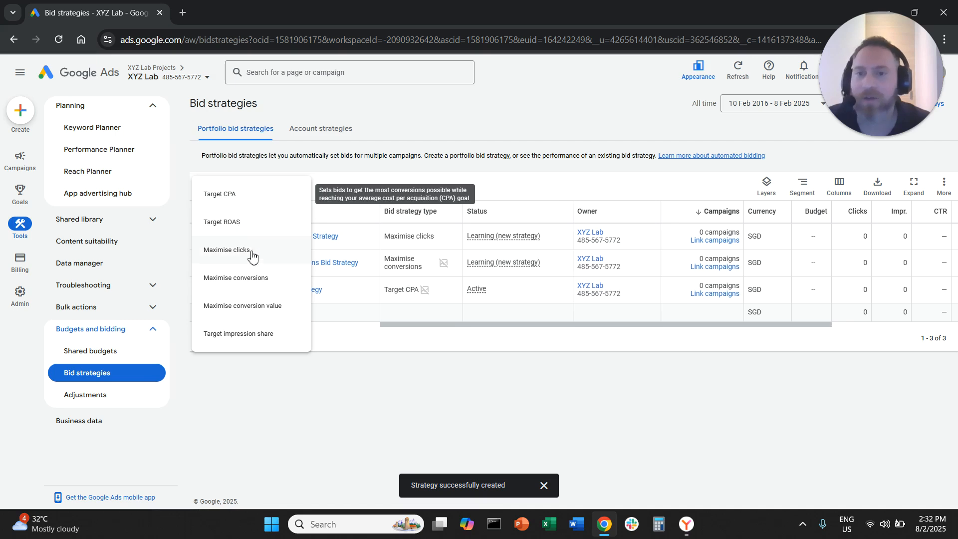
pyautogui.click(264, 309)
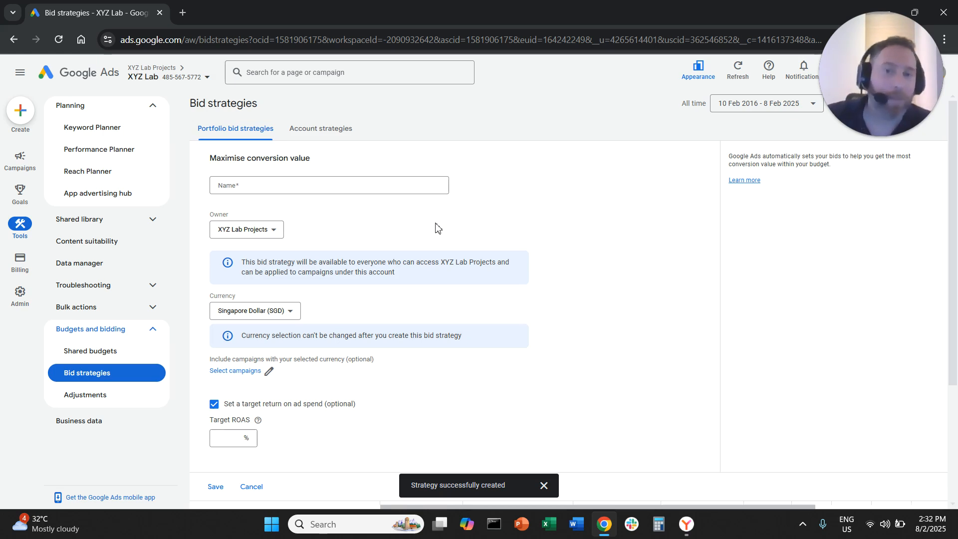
# Step: Name the strategy Test Maximise Conversion Value Bid Strategy
pyautogui.click(428, 188)
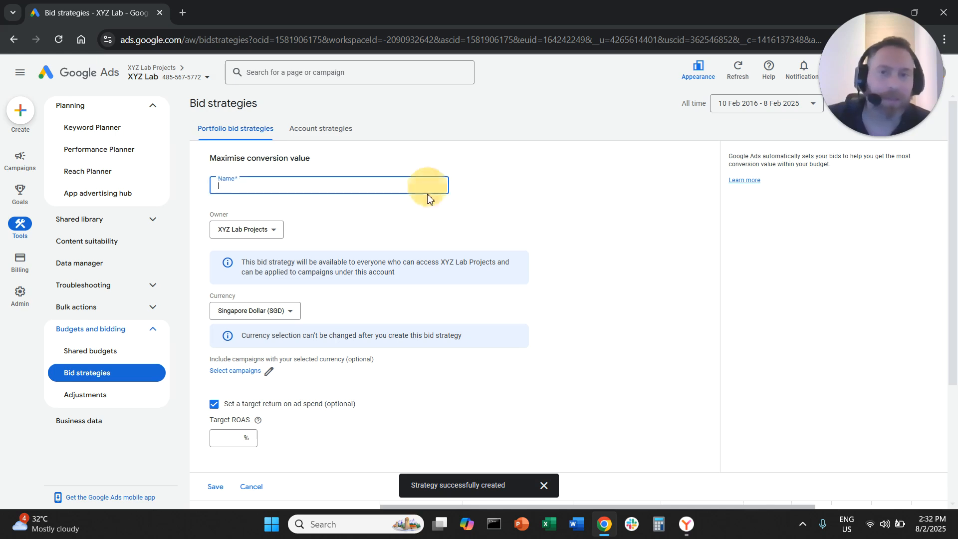
pyautogui.write('Test')
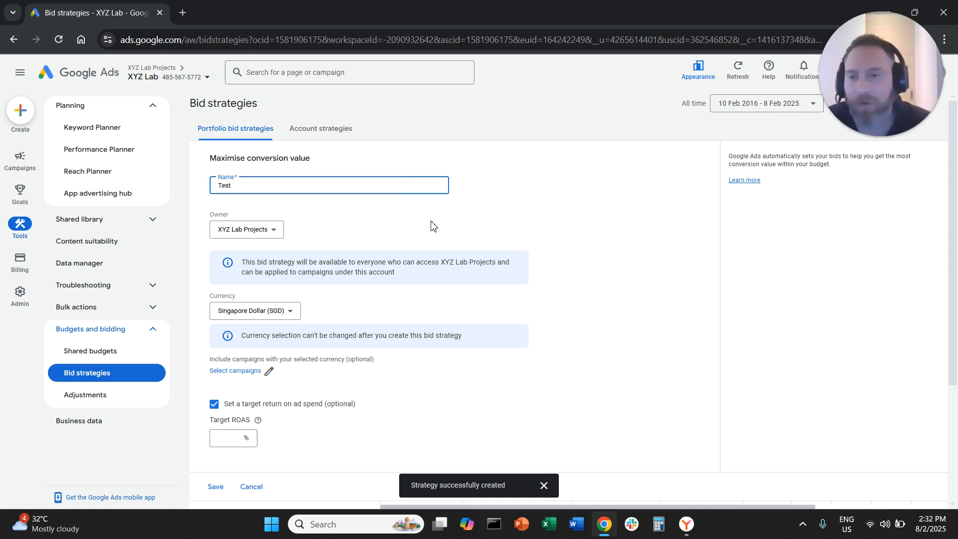
pyautogui.write(' Maximise ')
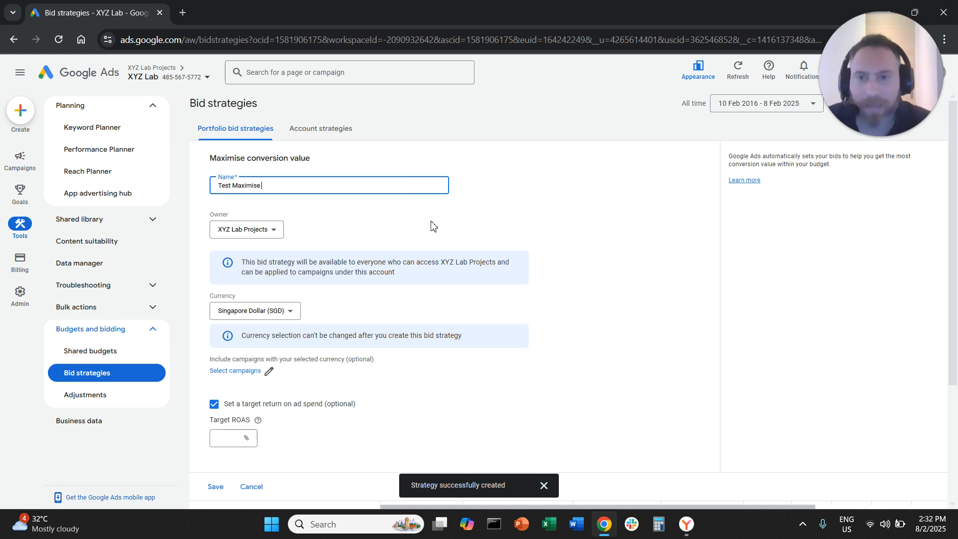
pyautogui.write('Conversion BV')
pyautogui.press('BackSpace')
pyautogui.press('BackSpace')
pyautogui.write('V')
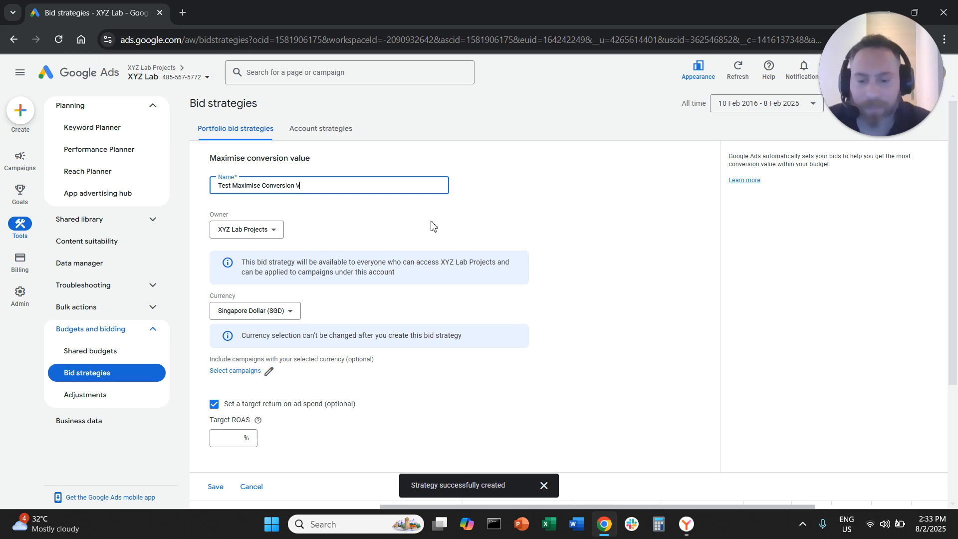
pyautogui.write('alue Bid Start')
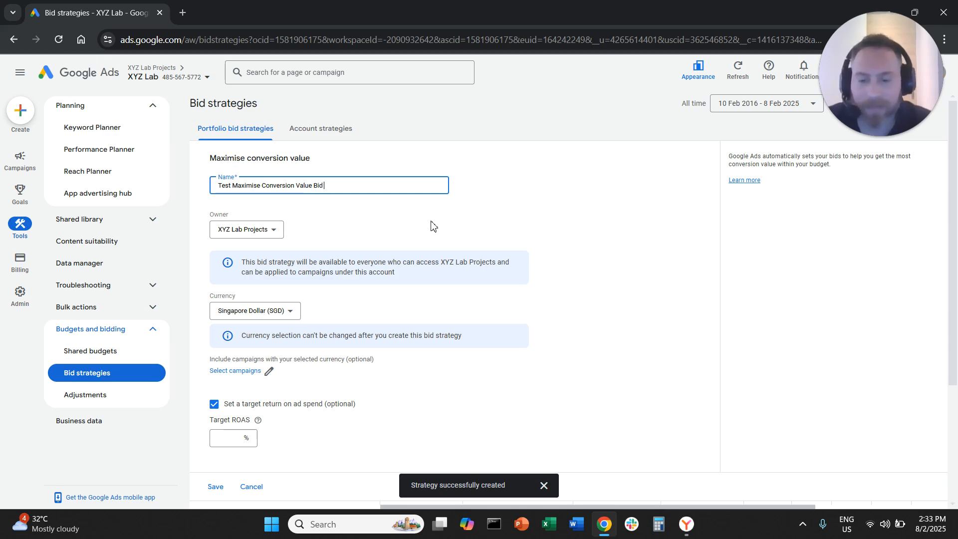
pyautogui.press('BackSpace')
pyautogui.press('BackSpace')
pyautogui.press('BackSpace')
pyautogui.write('rategy')
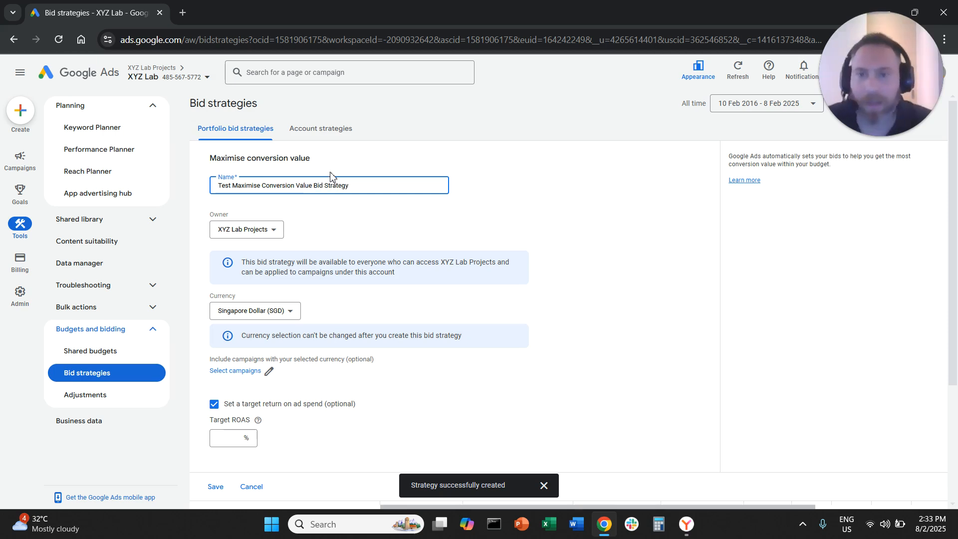
# Step: Set the strategy owner to XYZ Lab
pyautogui.click(275, 220)
pyautogui.click(280, 238)
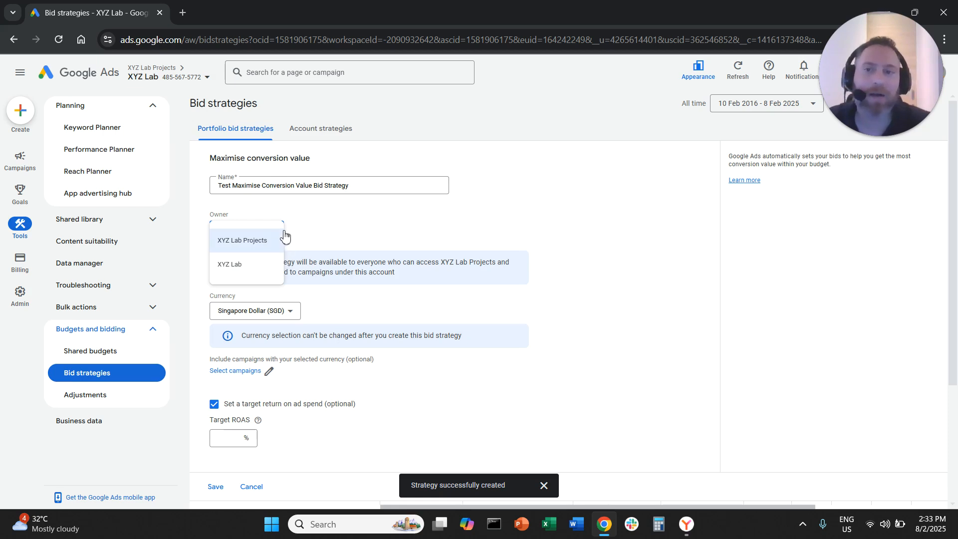
pyautogui.click(271, 269)
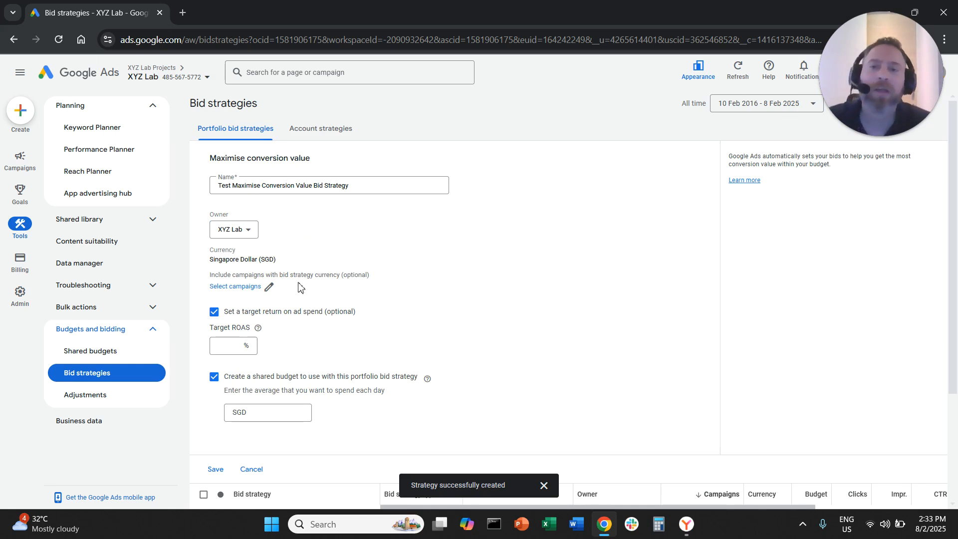
# Step: Review the campaigns available to include in the strategy without selecting any
pyautogui.click(251, 290)
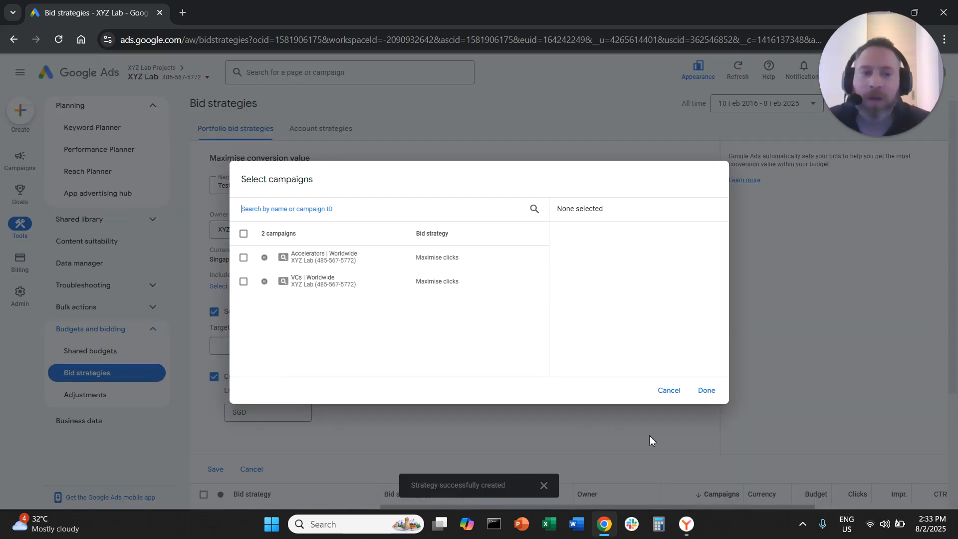
pyautogui.click(670, 394)
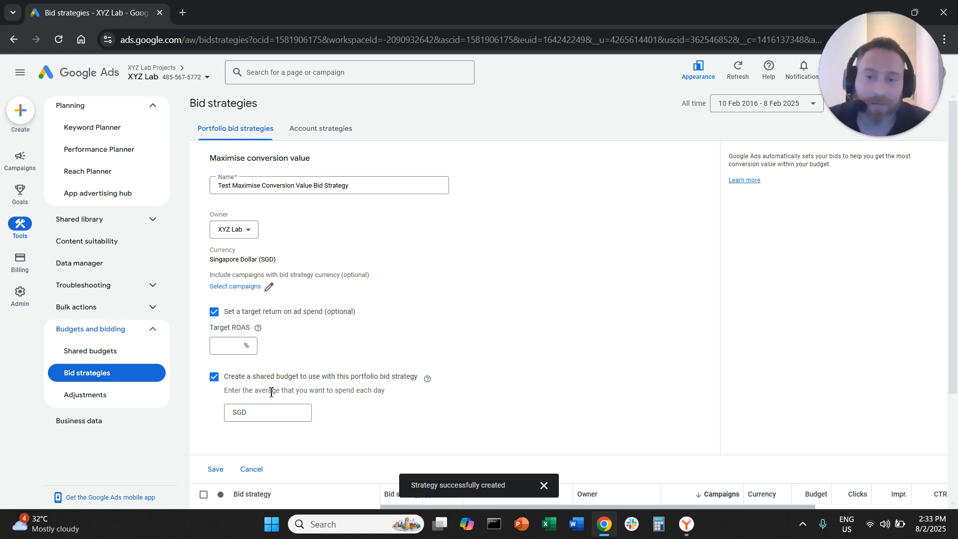
# Step: Turn off the shared budget option and set the target ROAS to 200%
pyautogui.click(213, 381)
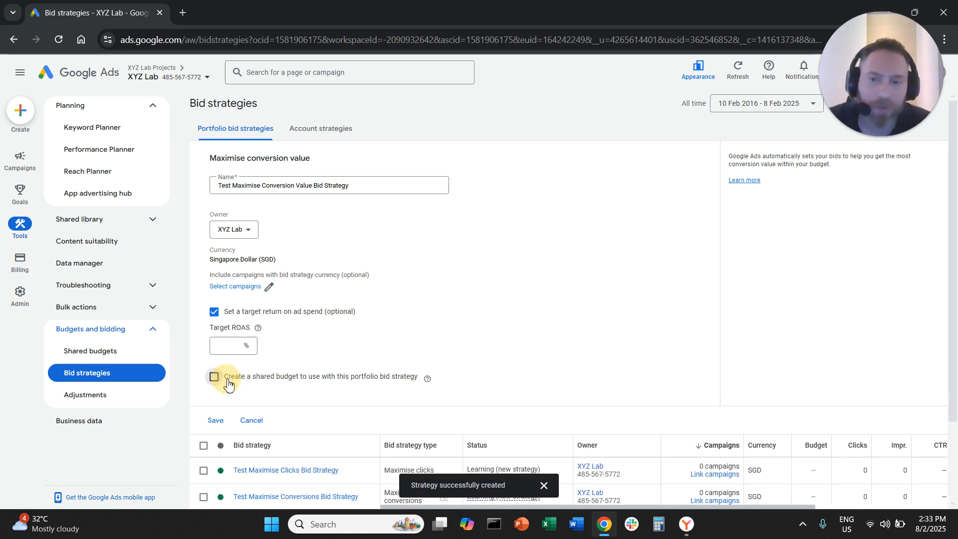
pyautogui.click(337, 378)
pyautogui.click(355, 377)
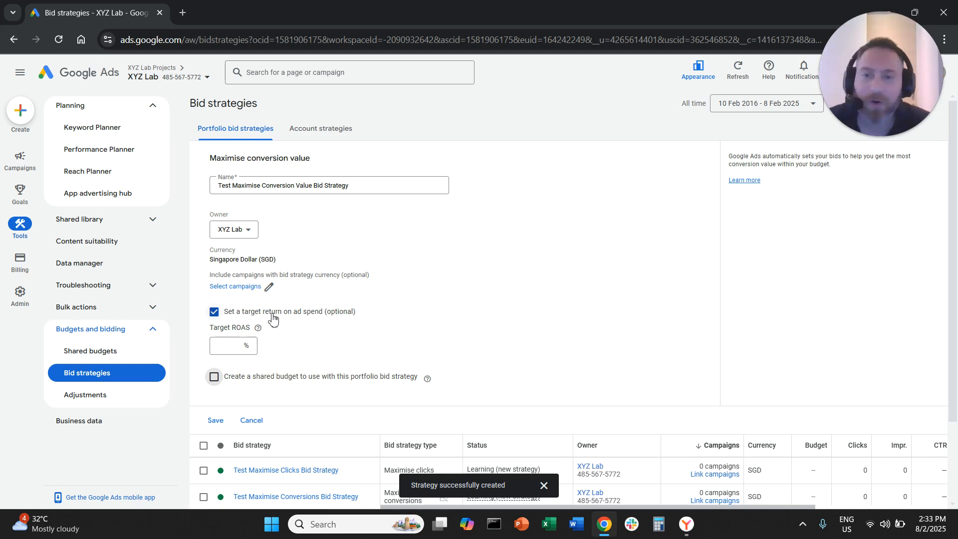
pyautogui.click(235, 345)
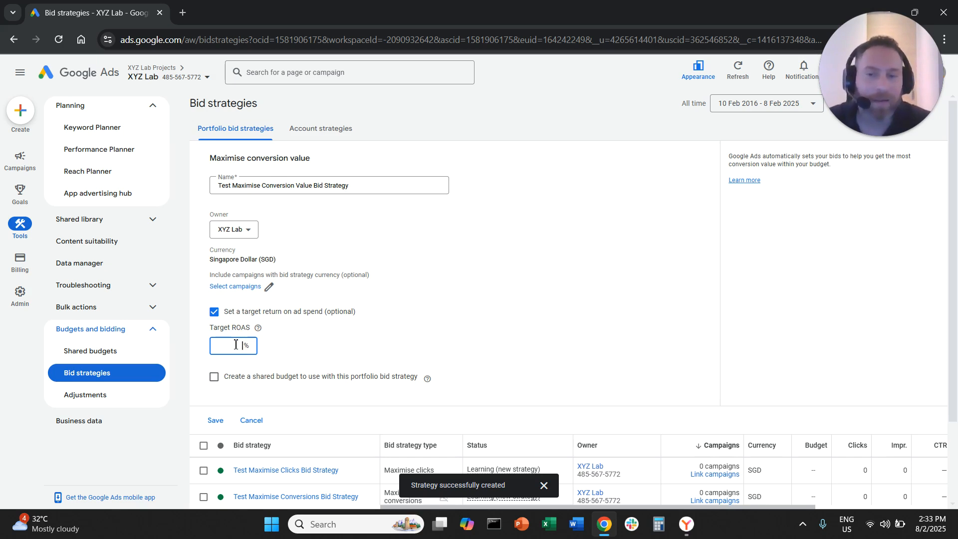
pyautogui.write('200')
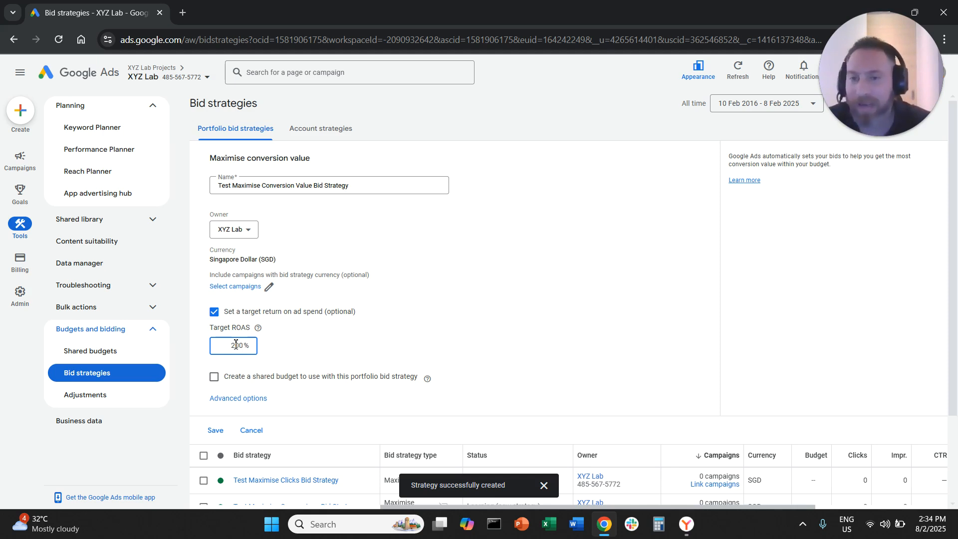
# Step: Open the advanced options and set the maximum bid limit to SGD 1
pyautogui.click(259, 399)
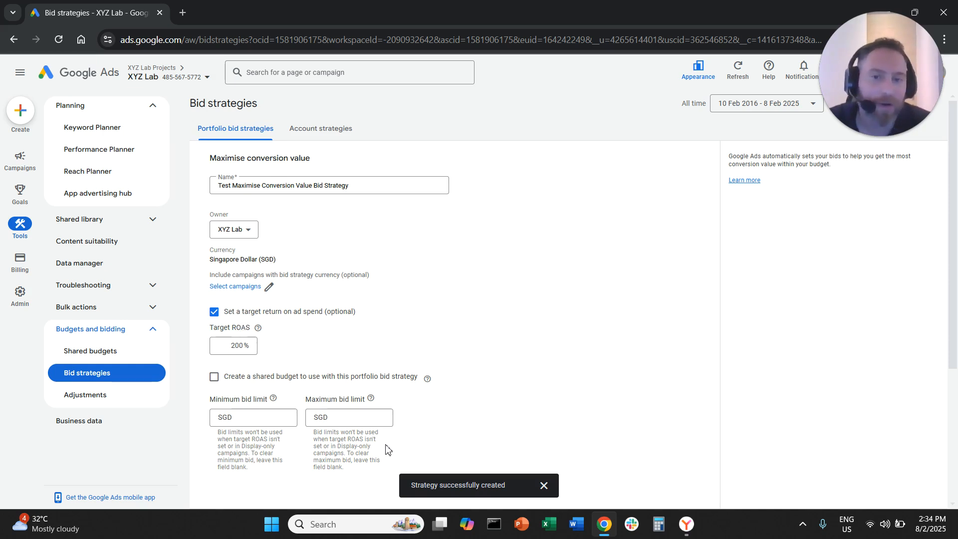
pyautogui.click(371, 417)
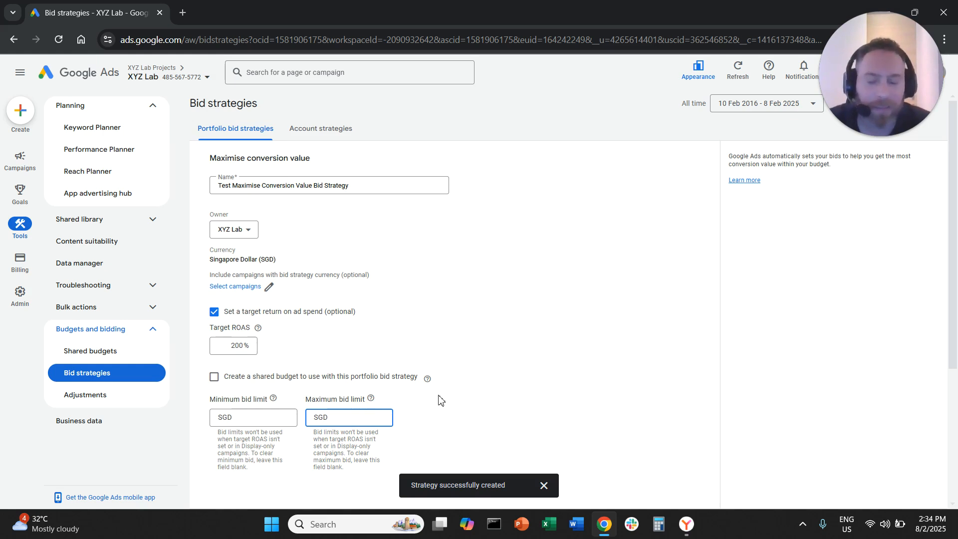
pyautogui.write('1')
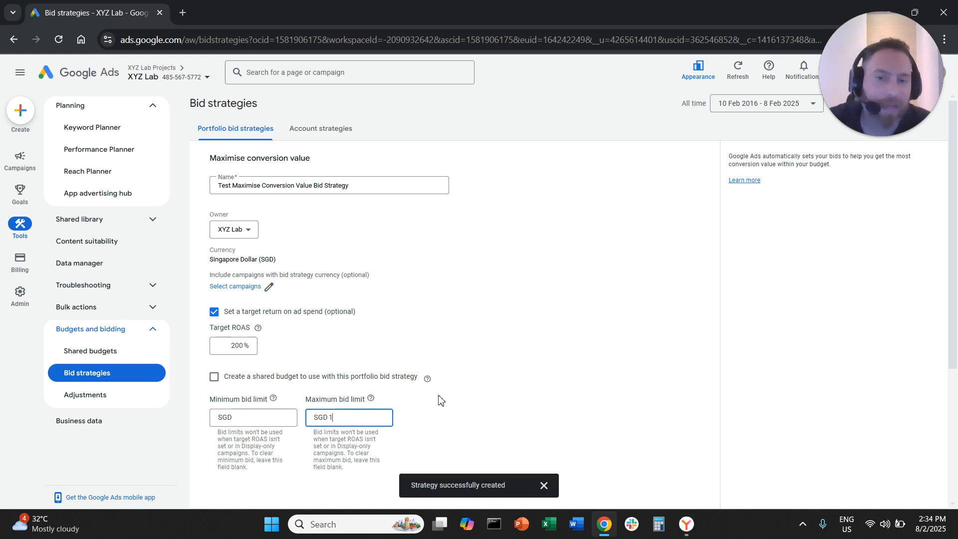
pyautogui.click(483, 385)
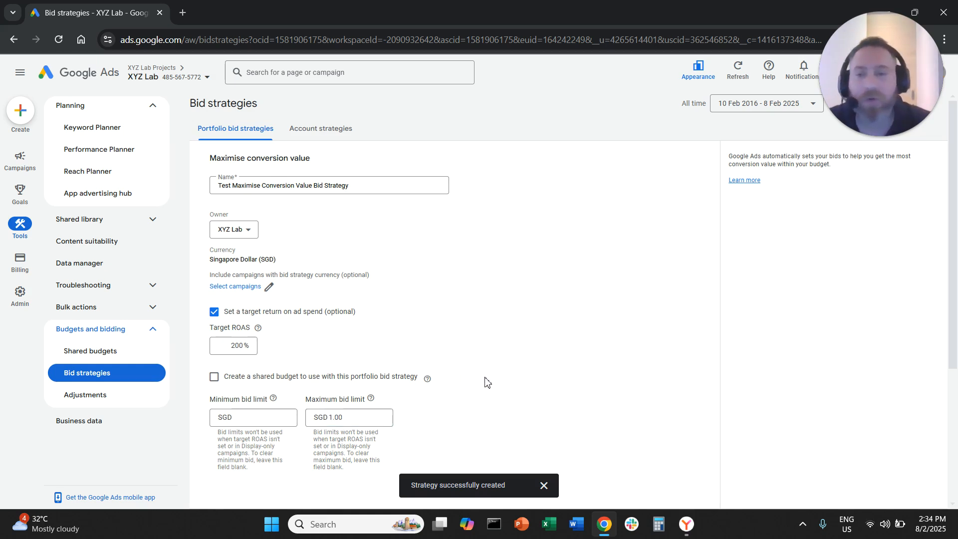
# Step: Switch the target return on ad spend off and on again, setting the target ROAS to 300%
pyautogui.click(214, 312)
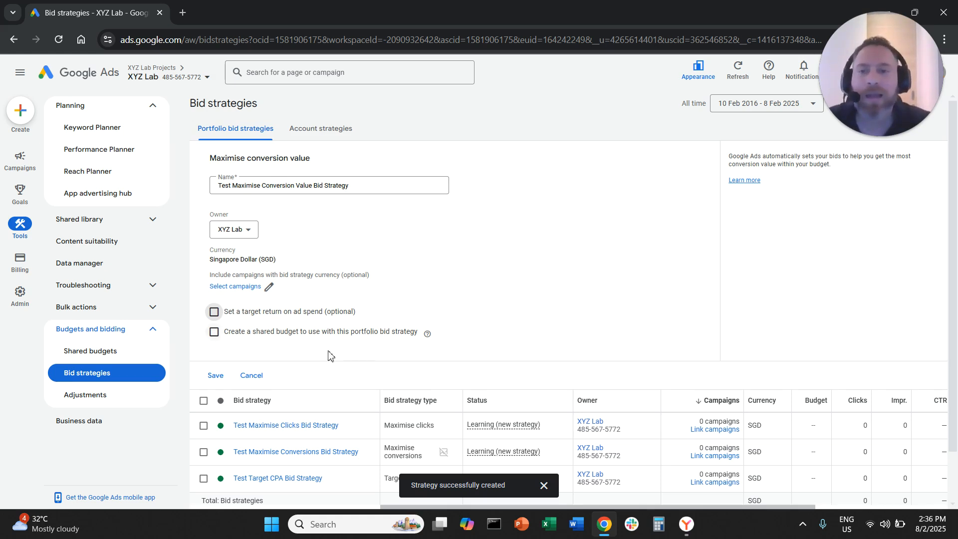
pyautogui.click(225, 319)
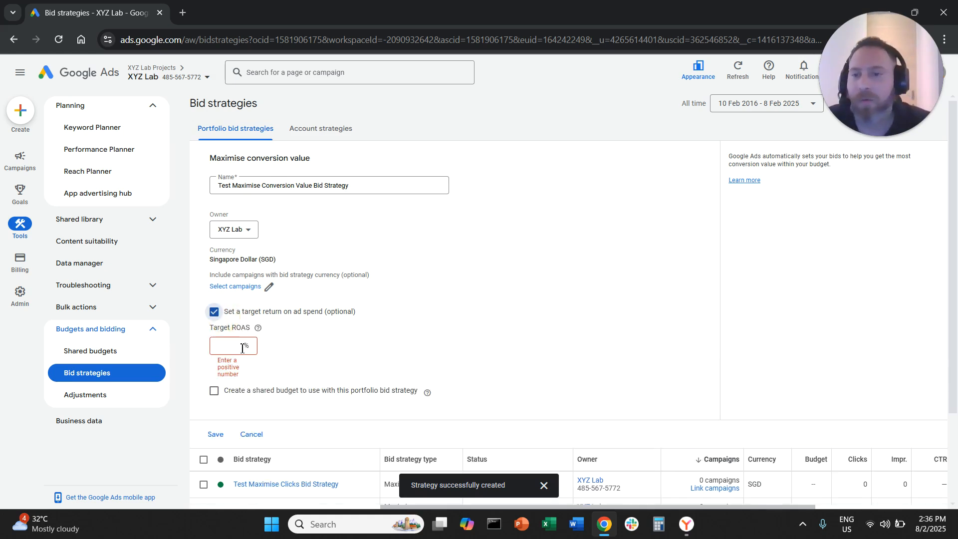
pyautogui.write('300')
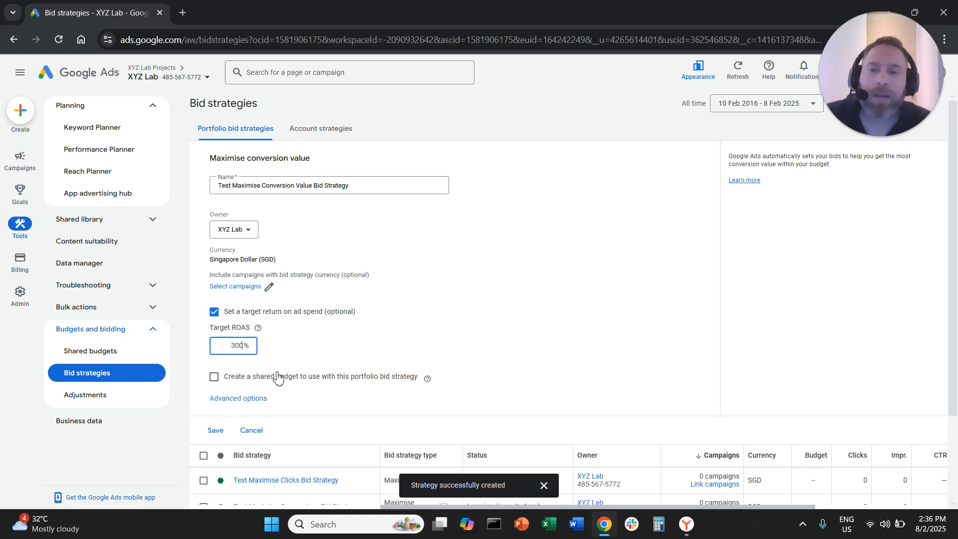
pyautogui.click(264, 401)
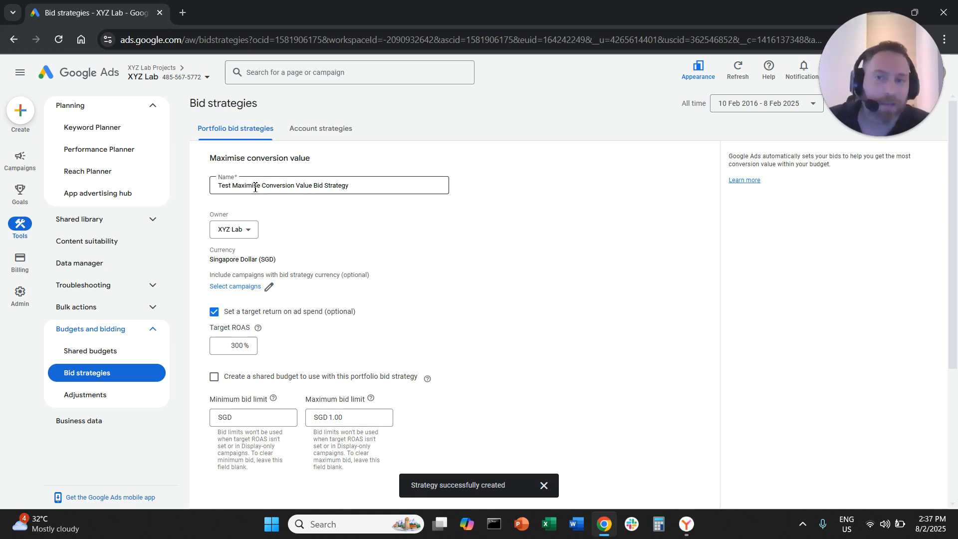
# Step: Clear the maximum bid limit so it is left blank
pyautogui.moveTo(254, 186); pyautogui.dragTo(422, 197)
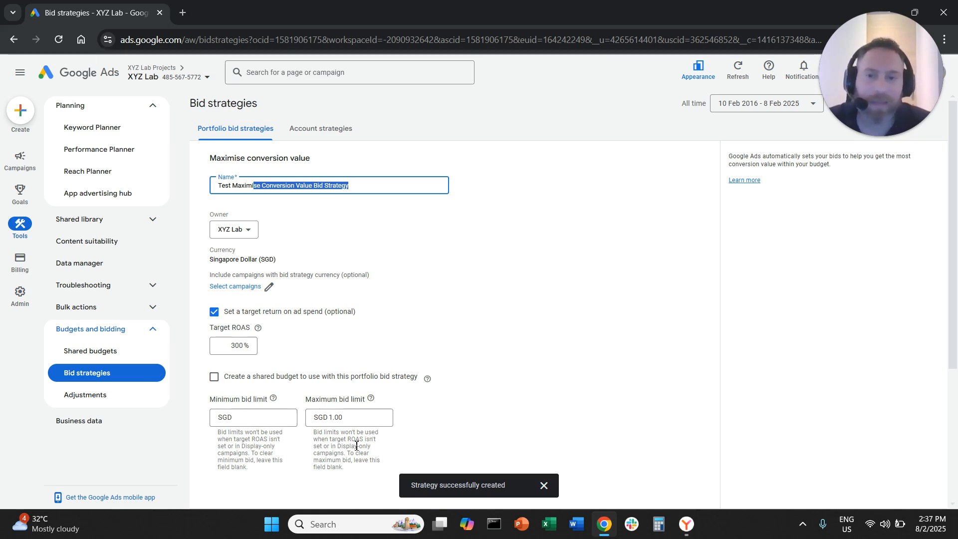
pyautogui.click(368, 417)
pyautogui.doubleClick(368, 416)
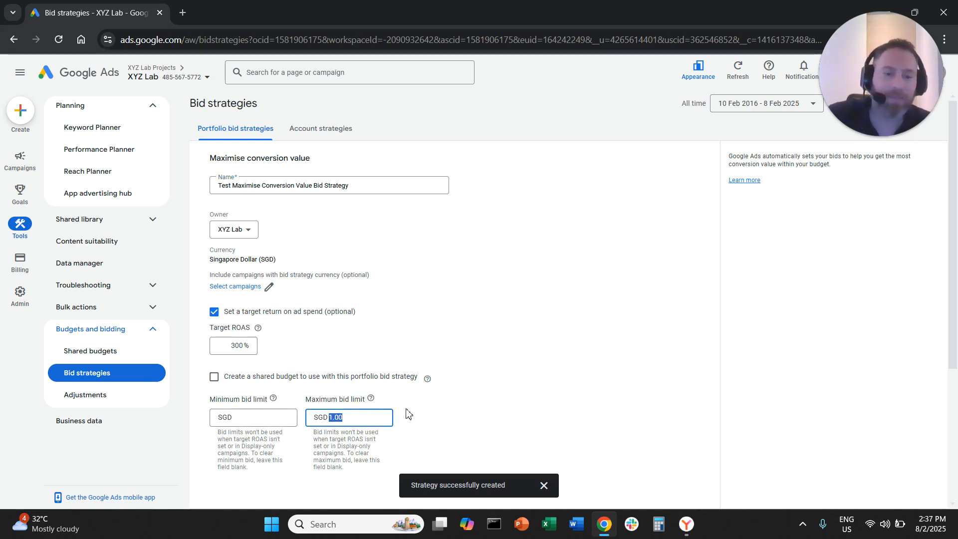
pyautogui.press('BackSpace')
pyautogui.click(378, 327)
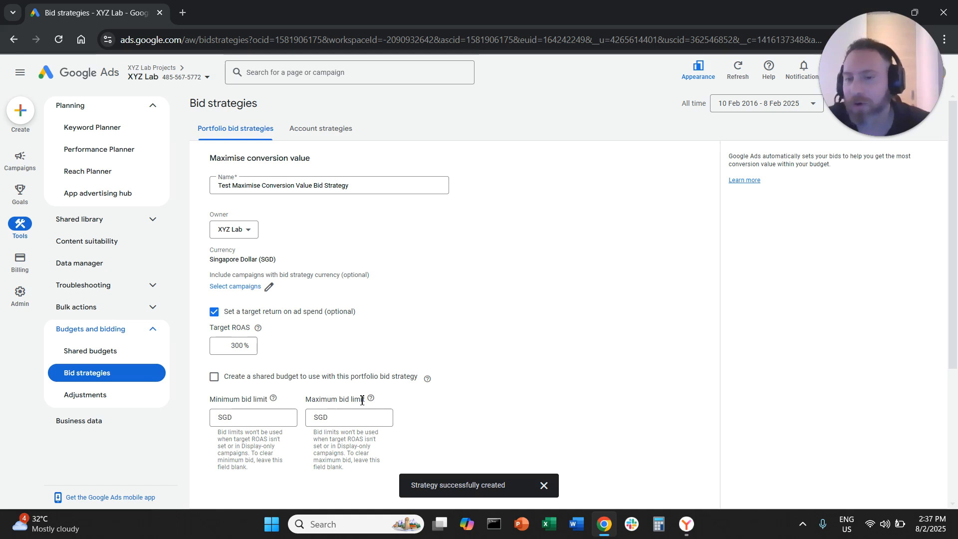